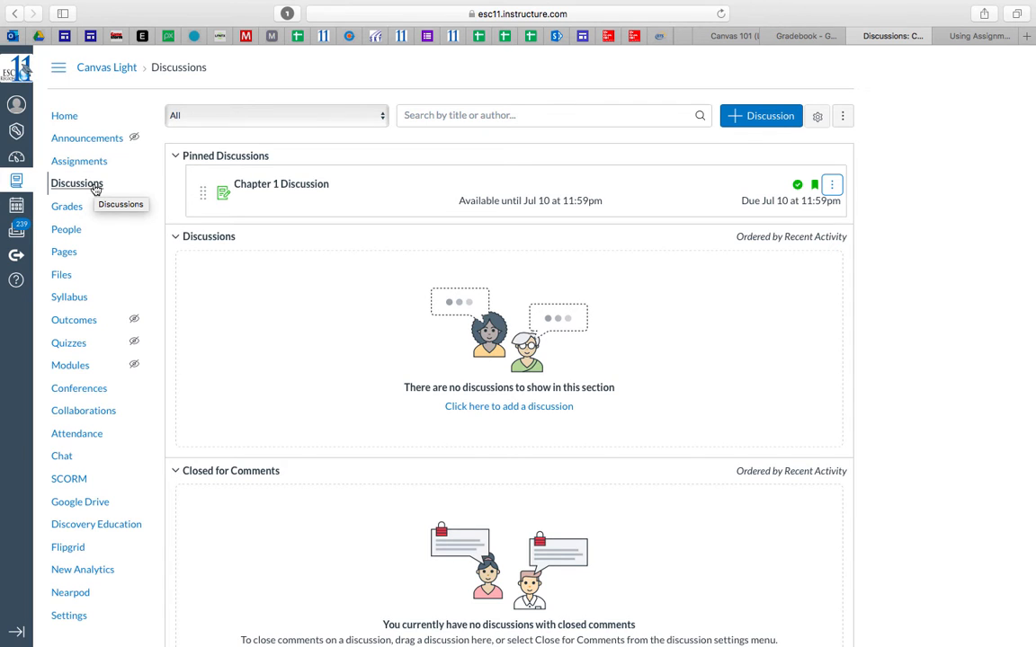
Step: Create a new course discussion titled with the teacher's surname followed by "Government FAQ"
{"action": "left_click", "coordinate": [95, 189]}
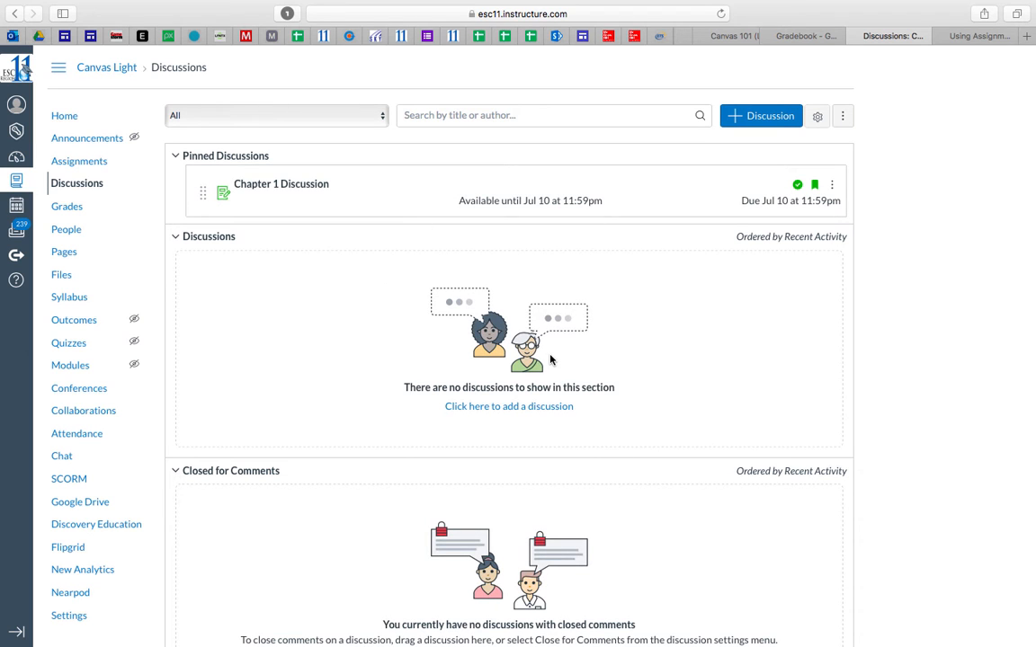
{"action": "scroll", "coordinate": [575, 362], "scroll_direction": "down", "scroll_amount": 1}
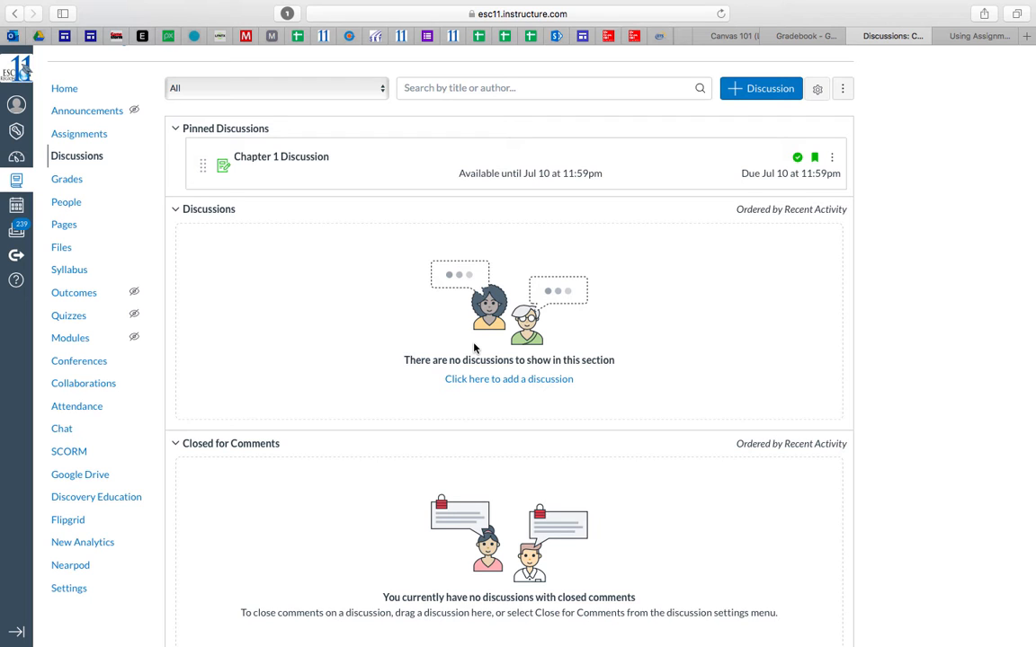
{"action": "scroll", "coordinate": [475, 348], "scroll_direction": "down", "scroll_amount": 2}
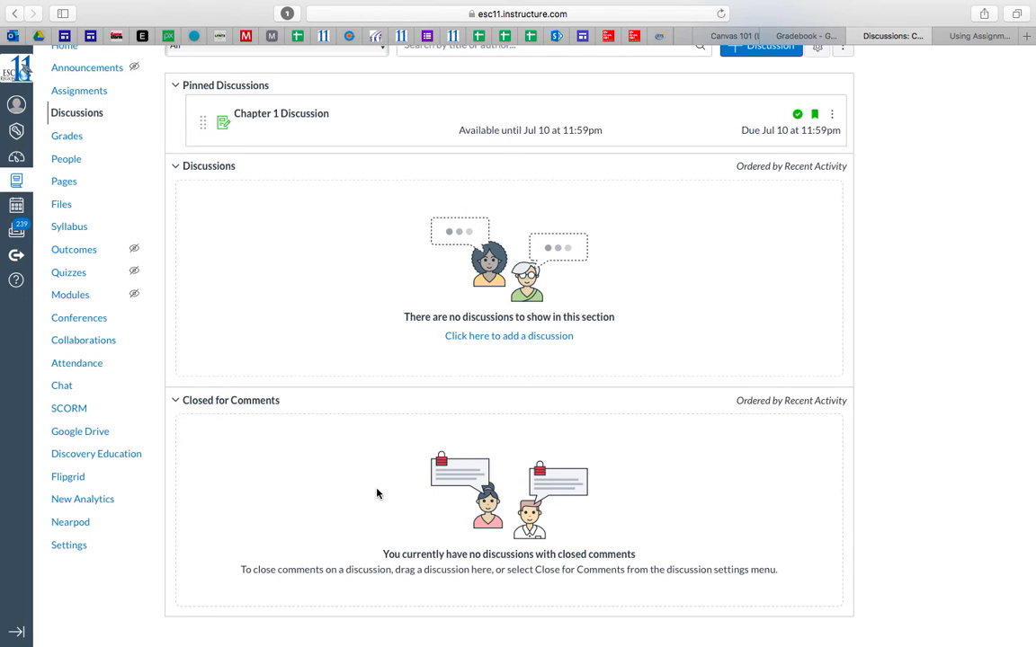
{"action": "scroll", "coordinate": [376, 494], "scroll_direction": "up", "scroll_amount": 3}
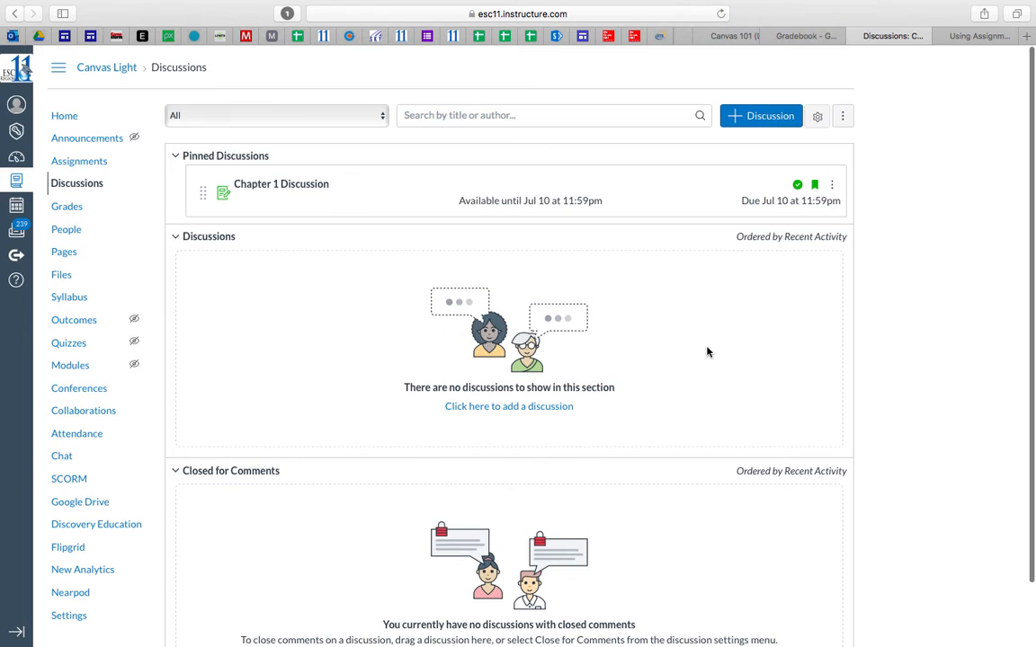
{"action": "left_click", "coordinate": [760, 124]}
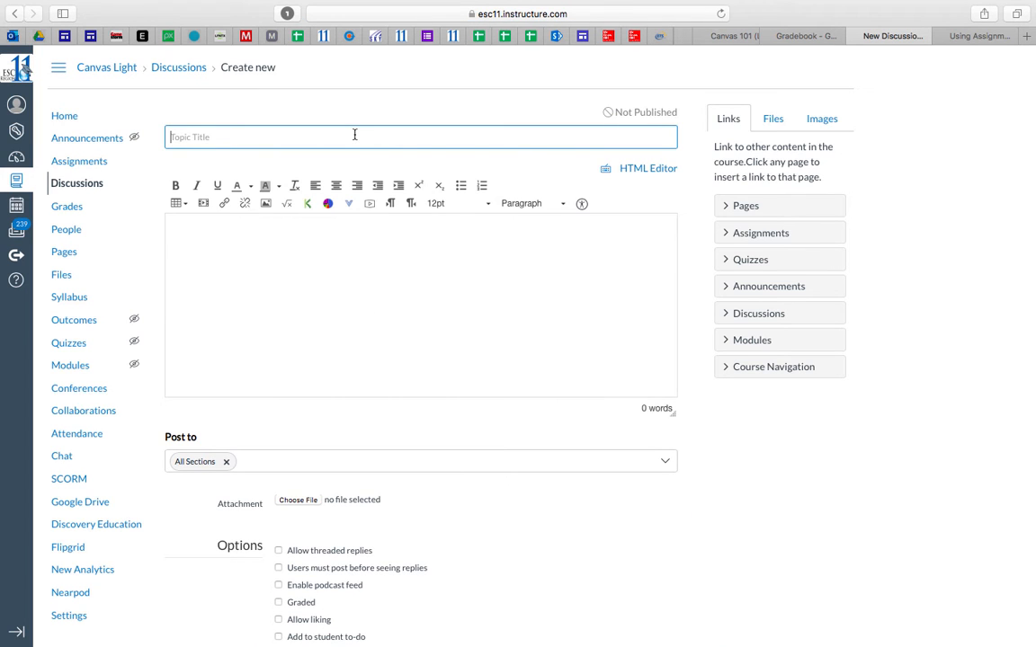
{"action": "type", "text": "Cooper's Government FAQ"}
Step: Enter the body text "Introduce yourself to the class. What did you do this summer? What will you do when Covid is gone?" below a blank line
{"action": "left_click", "coordinate": [366, 285]}
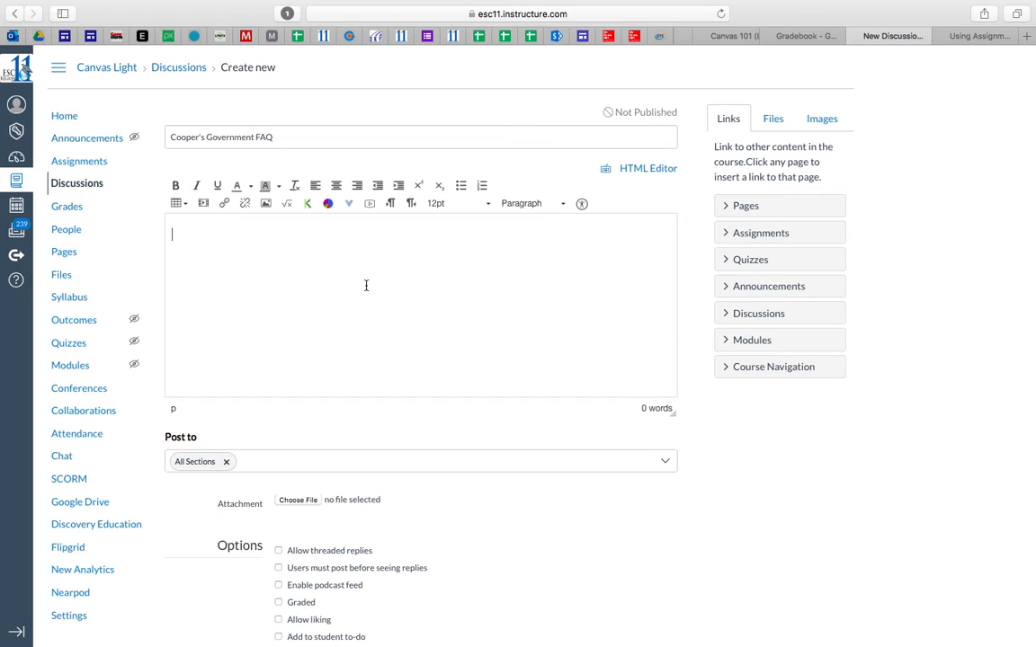
{"action": "type", "text": "Introduce yourself to the class.  What did you do this summer?  What will you do when Covid is gone?"}
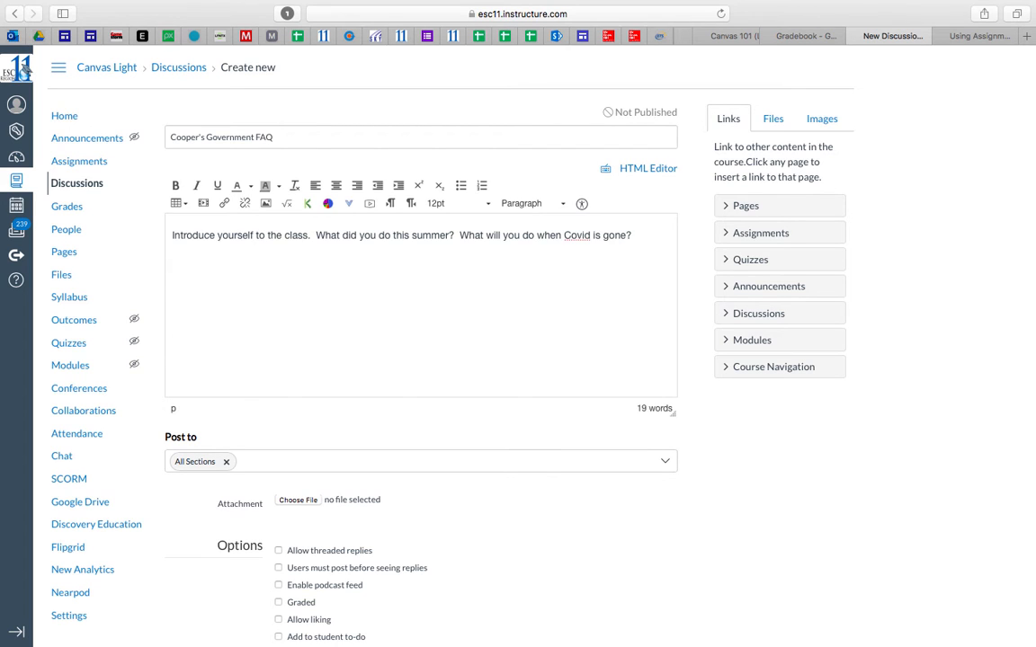
{"action": "left_click", "coordinate": [171, 237]}
{"action": "key", "text": "Return"}
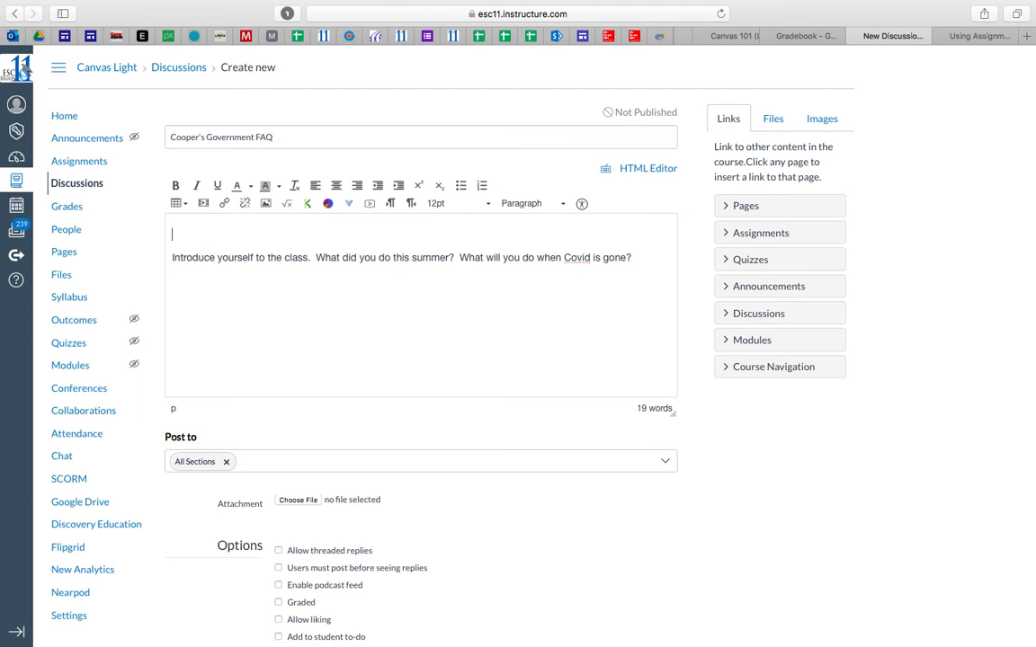
Step: Search Flickr for "vacation" and insert the red sunset image on the blank line above the discussion text
{"action": "left_click", "coordinate": [266, 205]}
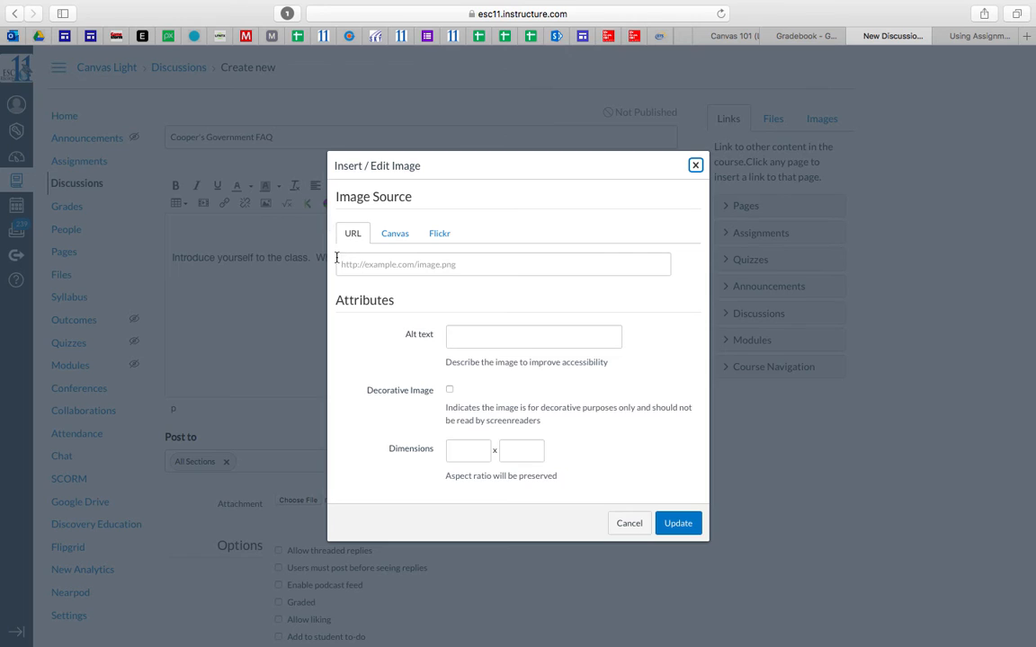
{"action": "left_click", "coordinate": [390, 270]}
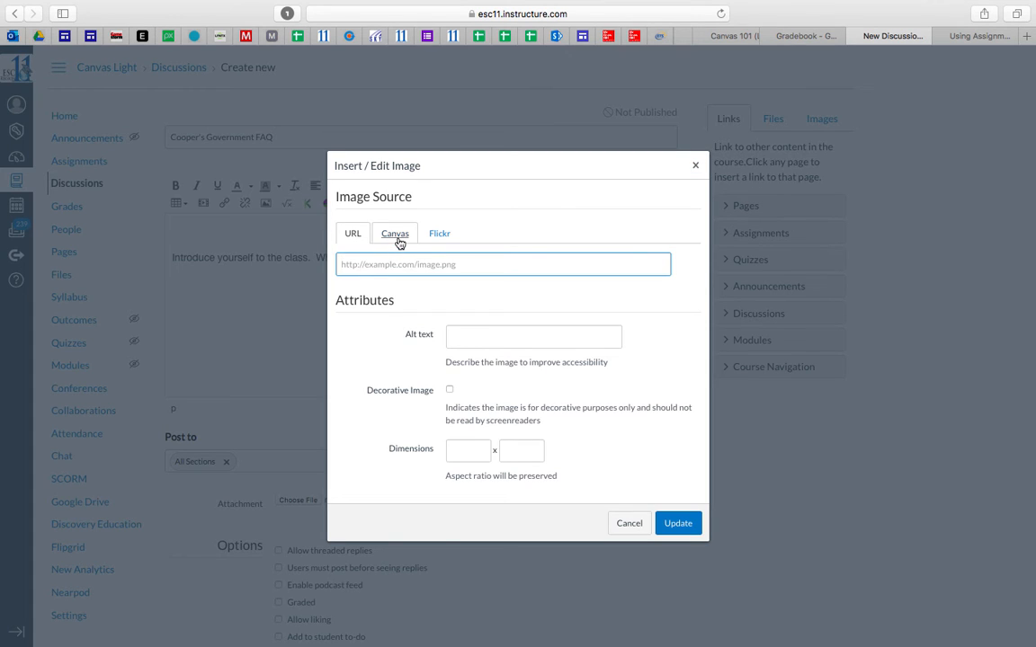
{"action": "left_click", "coordinate": [397, 236]}
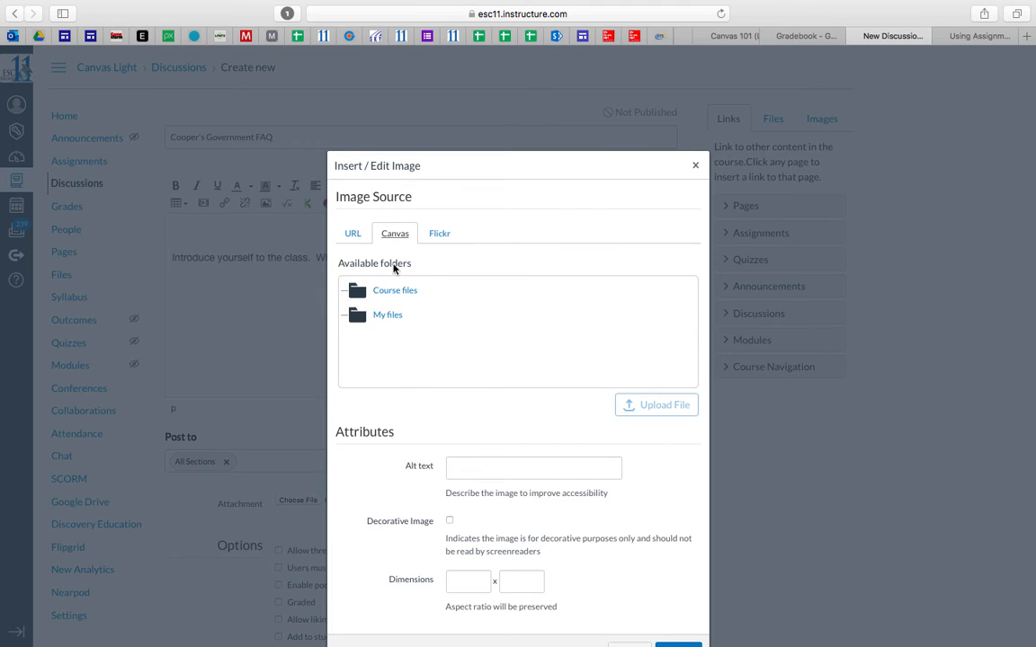
{"action": "left_click", "coordinate": [440, 234]}
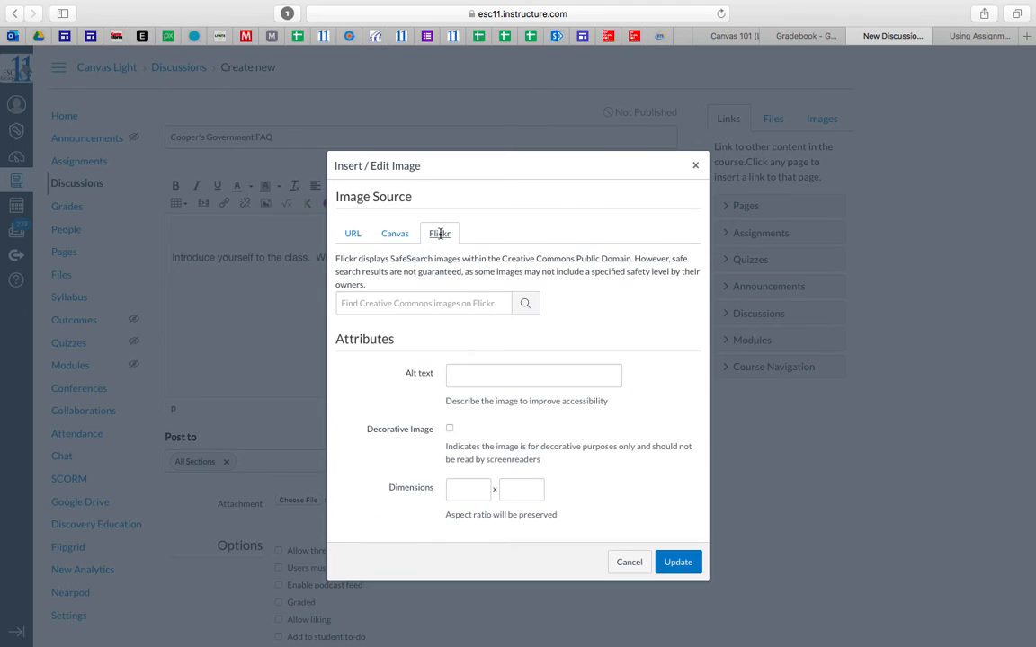
{"action": "left_click", "coordinate": [428, 305]}
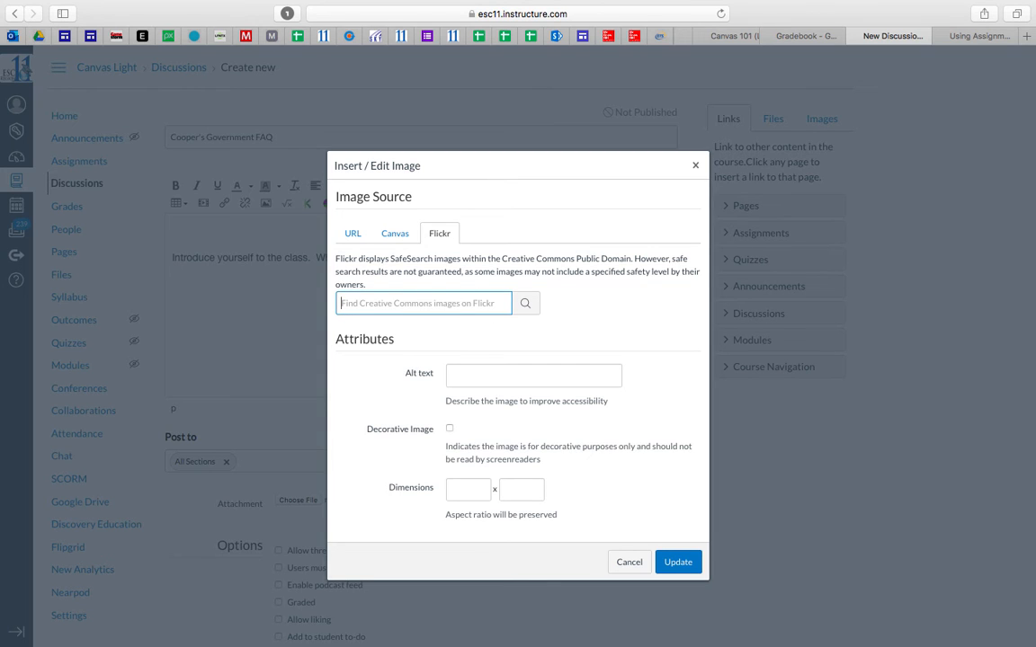
{"action": "type", "text": "vacation"}
{"action": "key", "text": "Return"}
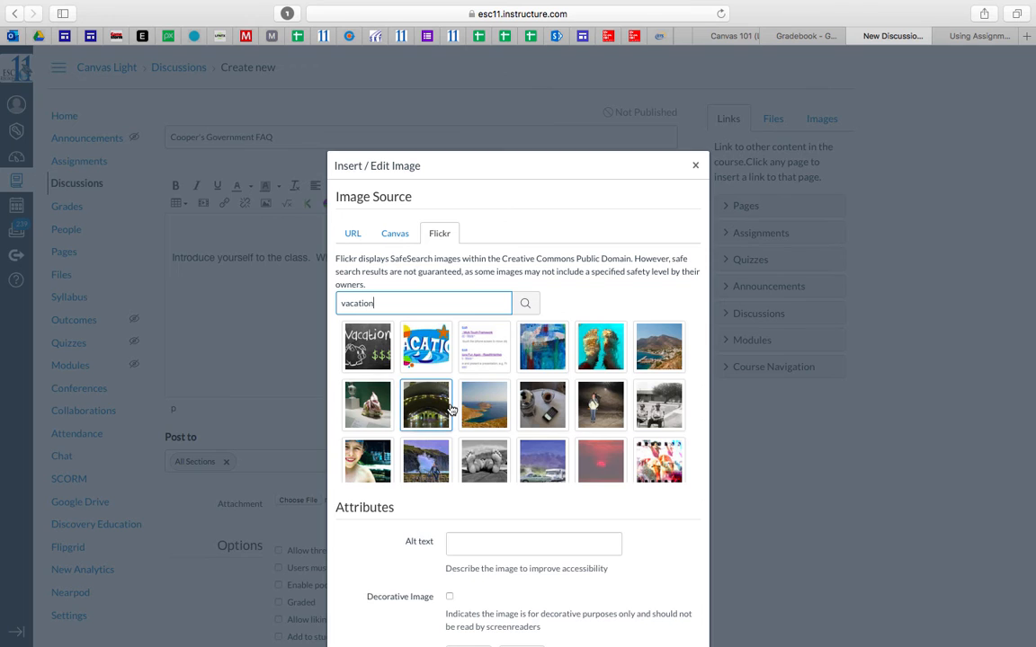
{"action": "left_click", "coordinate": [601, 459]}
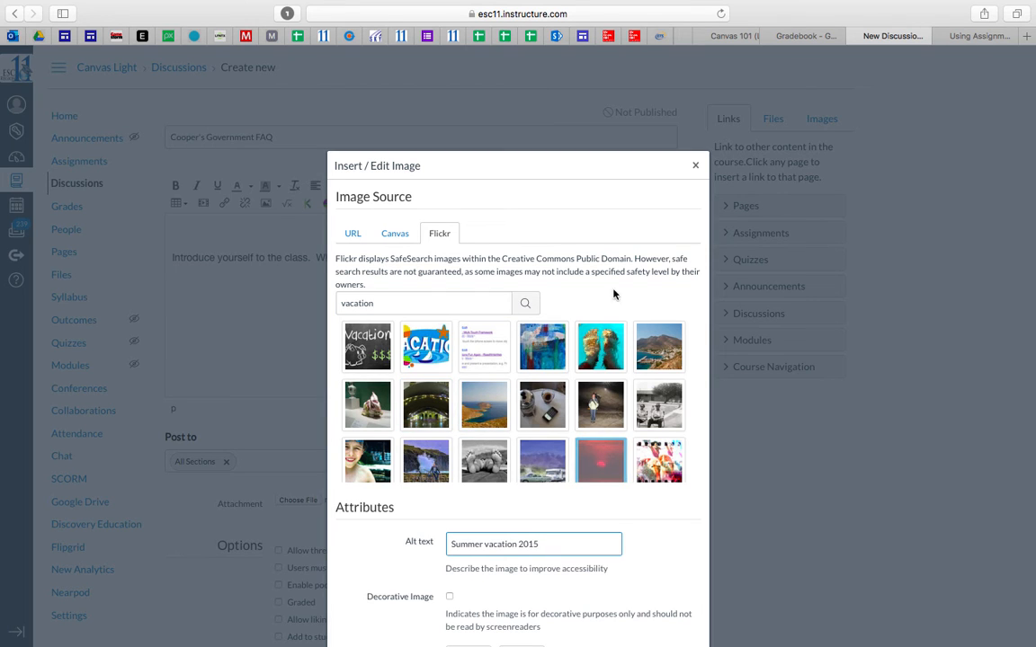
{"action": "left_click_drag", "start_coordinate": [580, 166], "coordinate": [579, 66]}
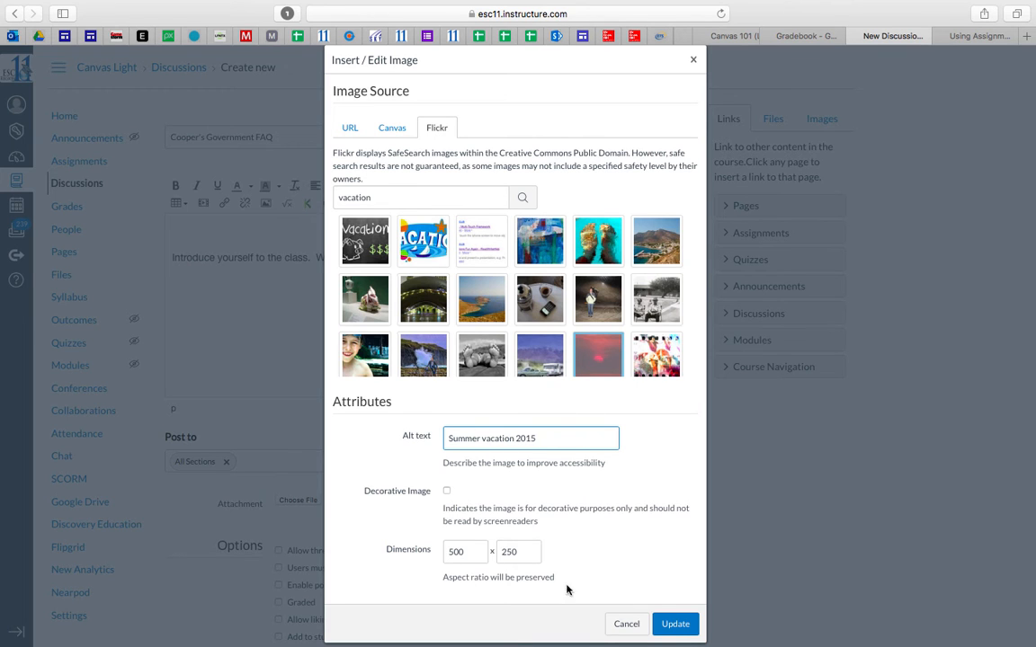
{"action": "left_click", "coordinate": [674, 625]}
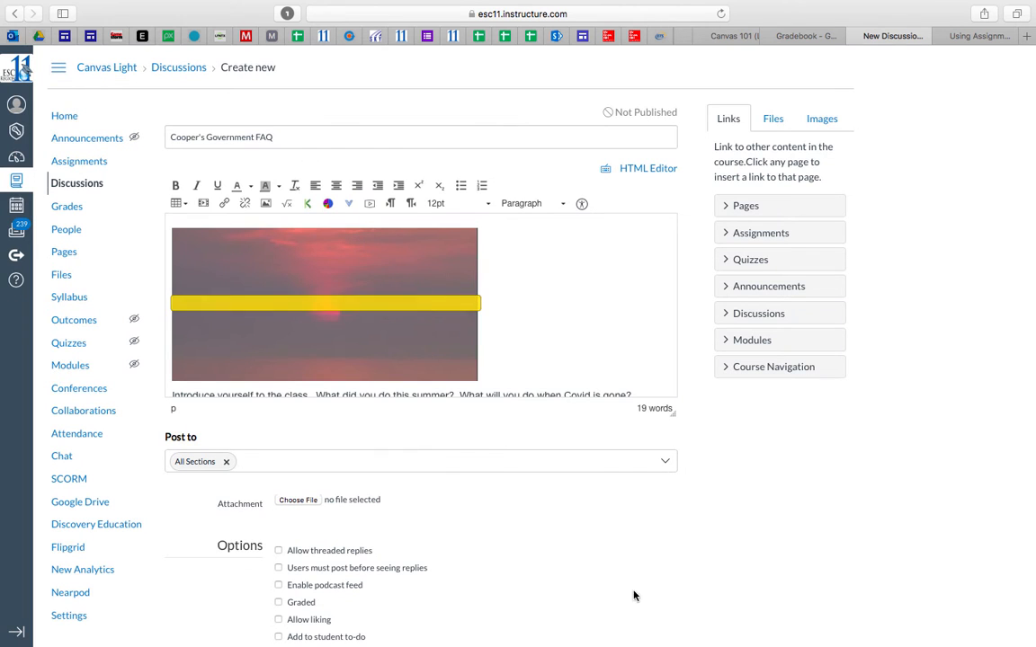
Step: Center the sunset image in the discussion body
{"action": "left_click", "coordinate": [351, 268]}
{"action": "left_click", "coordinate": [337, 185]}
{"action": "left_click", "coordinate": [568, 303]}
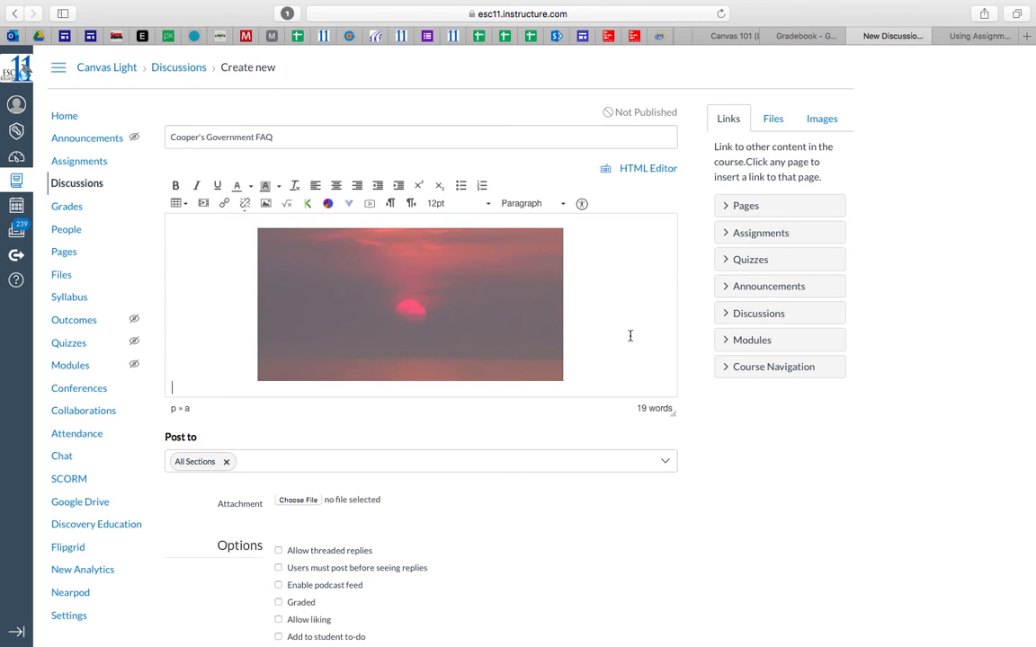
Step: Allow threaded replies, require users to post before seeing replies, and enable the podcast feed
{"action": "scroll", "coordinate": [708, 434], "scroll_direction": "down", "scroll_amount": 4}
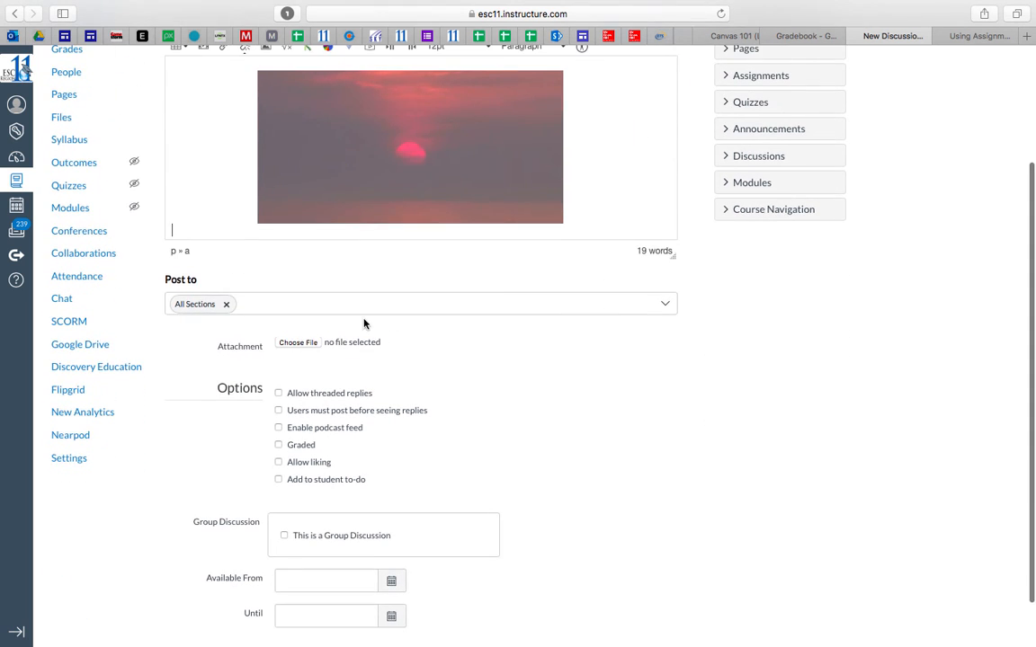
{"action": "scroll", "coordinate": [260, 395], "scroll_direction": "down", "scroll_amount": 2}
{"action": "left_click", "coordinate": [278, 347]}
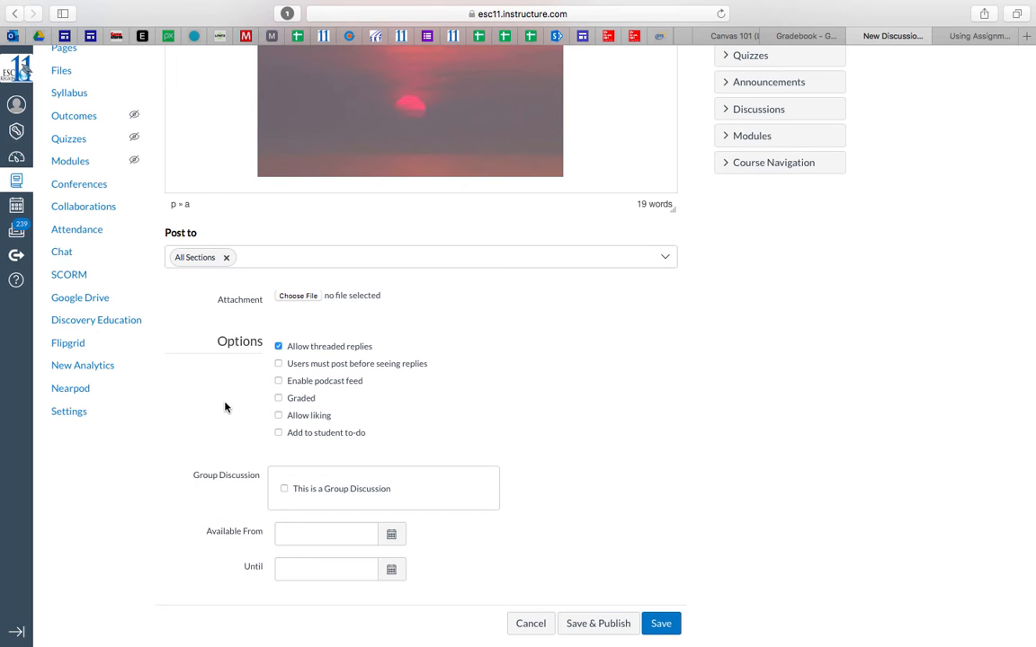
{"action": "left_click", "coordinate": [279, 364]}
{"action": "scroll", "coordinate": [237, 384], "scroll_direction": "down", "scroll_amount": 1}
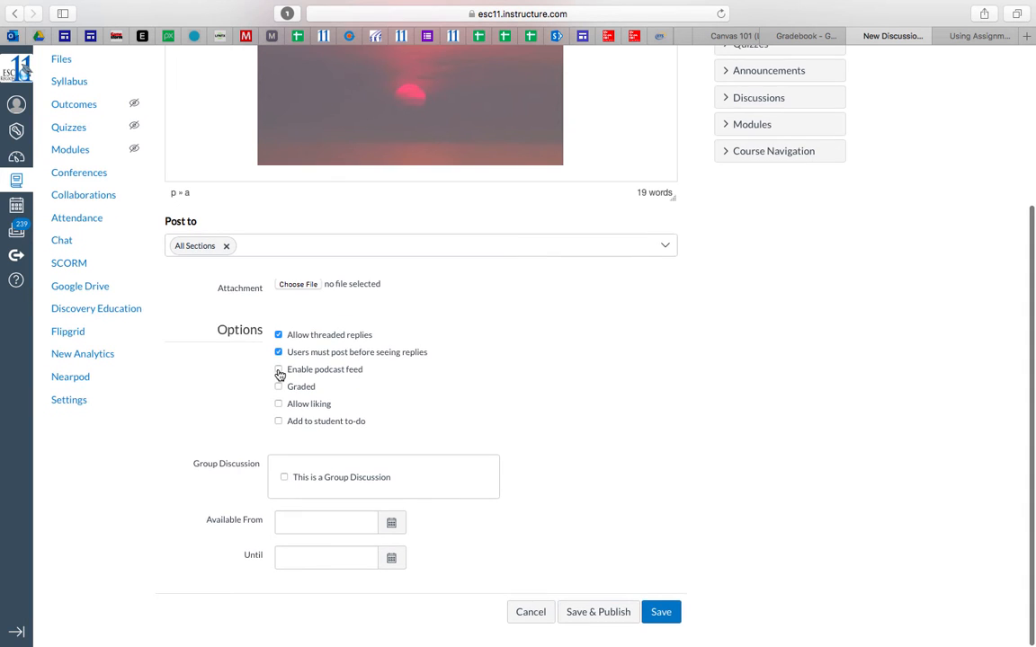
{"action": "left_click", "coordinate": [278, 370]}
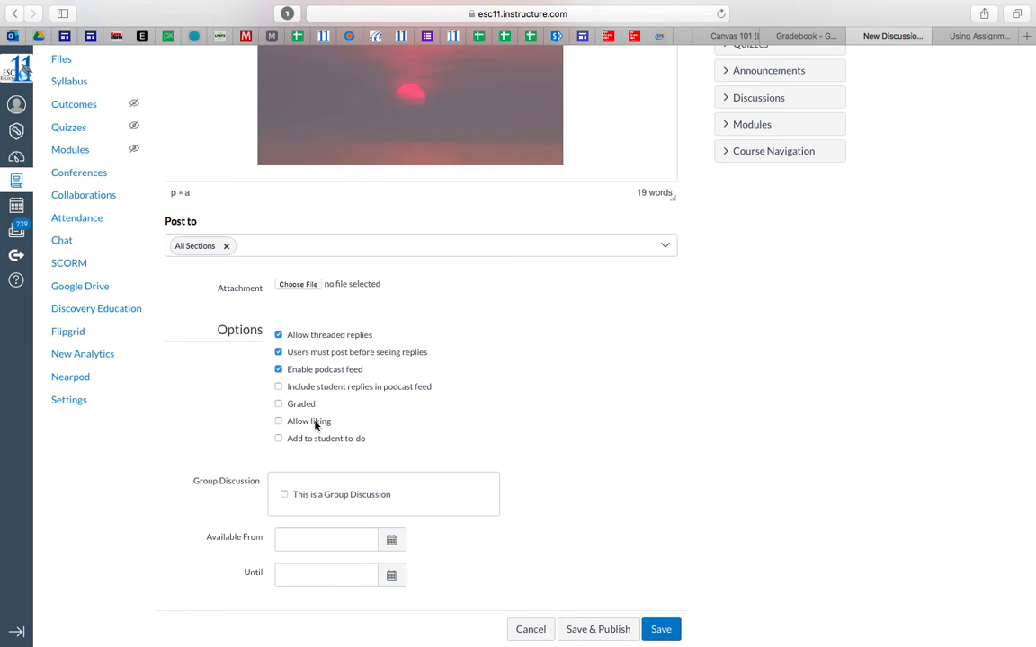
Step: Make the discussion graded and display its grade as Complete/Incomplete
{"action": "left_click", "coordinate": [281, 410]}
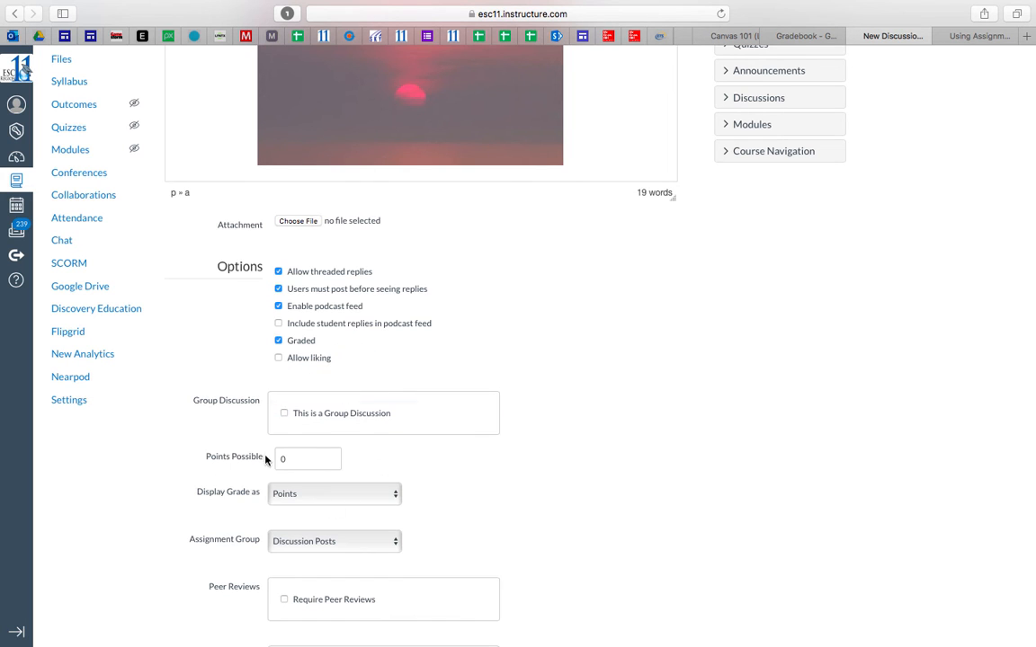
{"action": "scroll", "coordinate": [173, 453], "scroll_direction": "down", "scroll_amount": 3}
{"action": "left_click", "coordinate": [393, 469]}
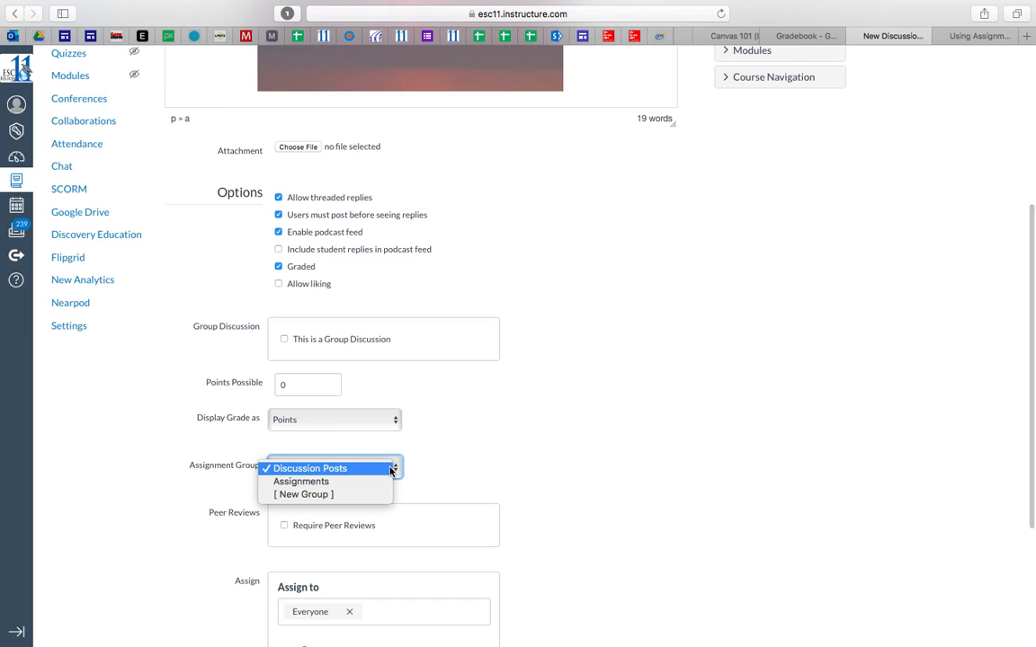
{"action": "left_click", "coordinate": [337, 378]}
{"action": "left_click", "coordinate": [393, 420]}
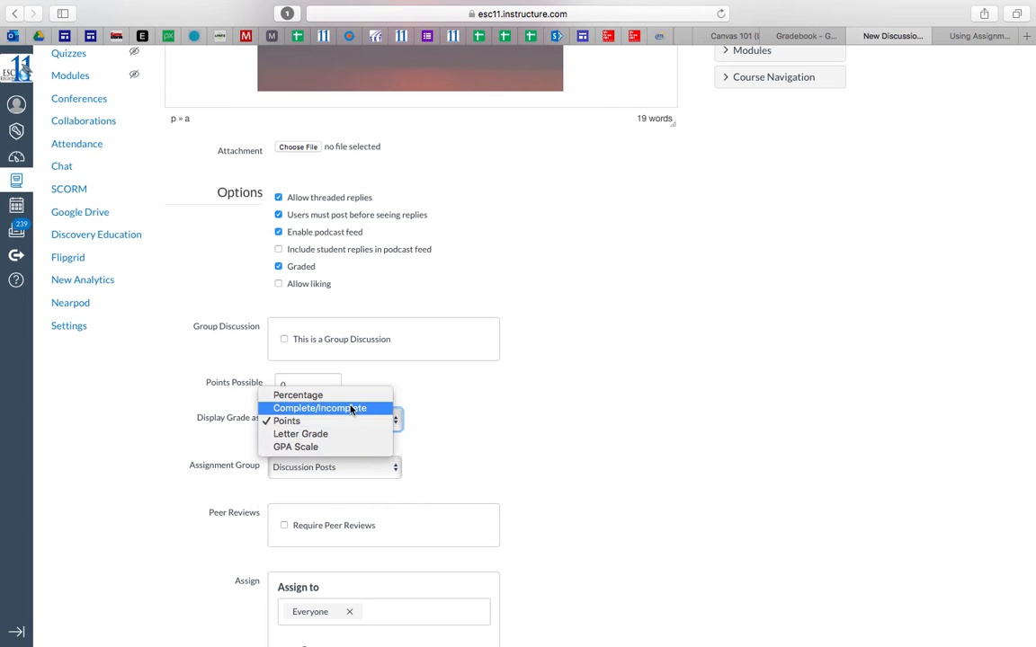
{"action": "left_click", "coordinate": [357, 409]}
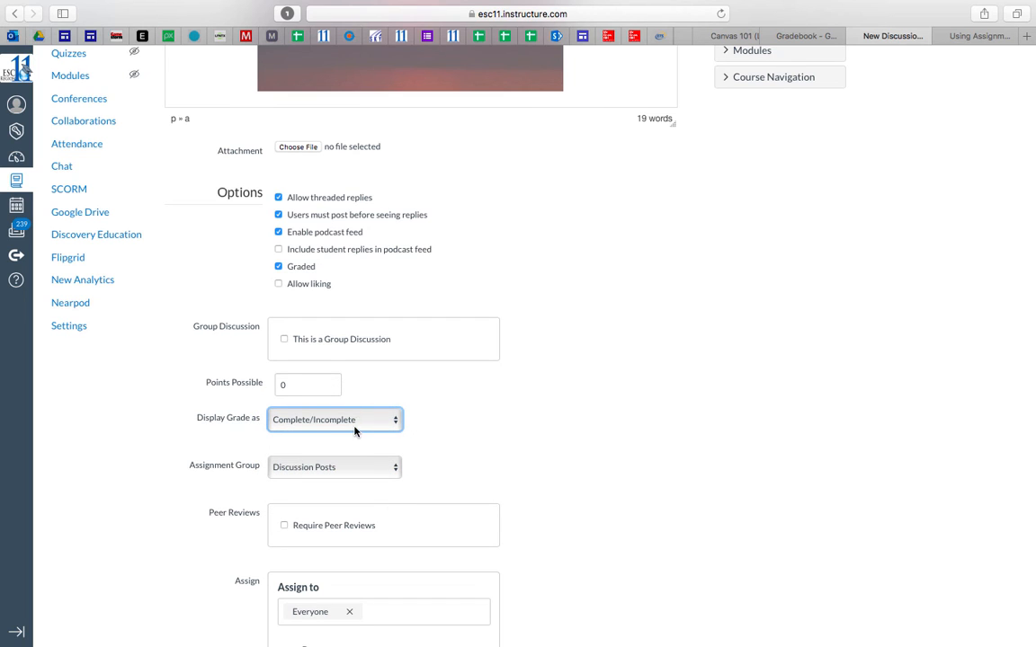
Step: Review the assignment group choices and keep the discussion in Discussion Posts
{"action": "left_click", "coordinate": [395, 471]}
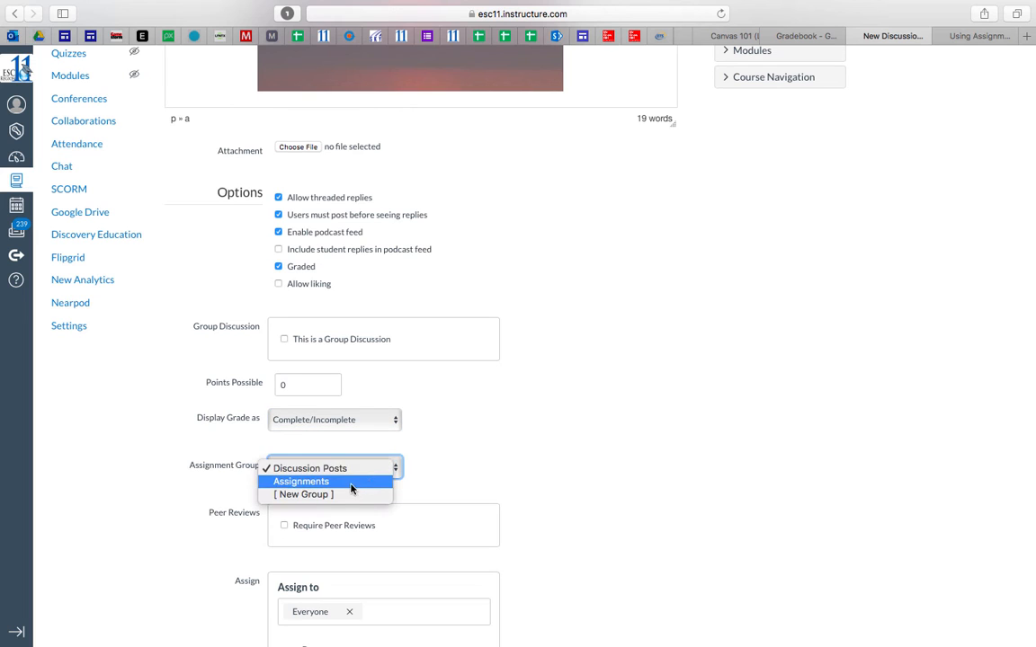
{"action": "left_click", "coordinate": [297, 469]}
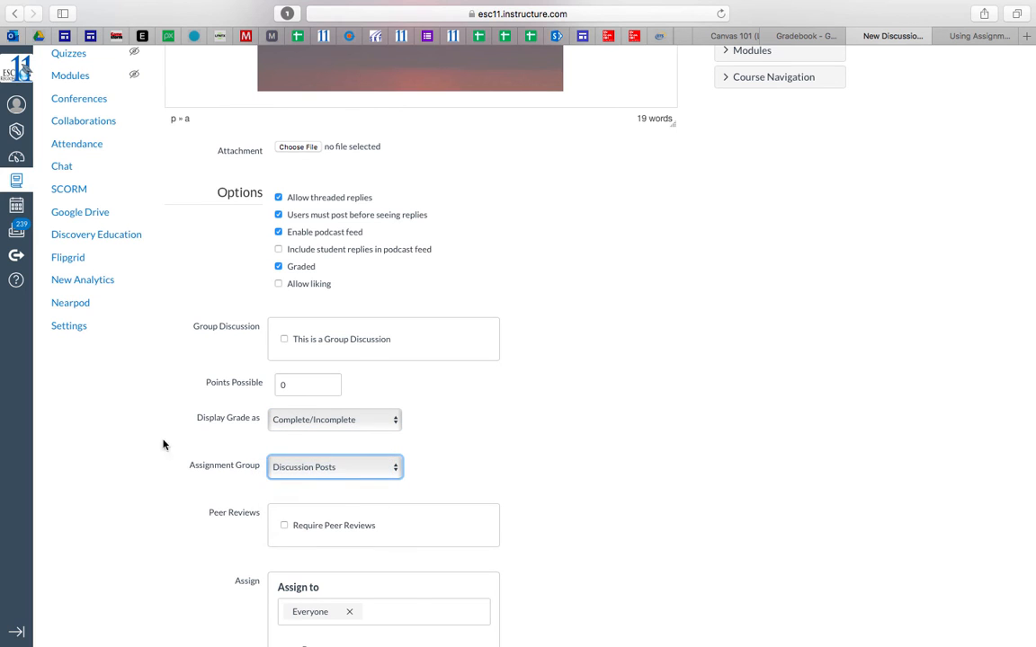
{"action": "left_click", "coordinate": [394, 470]}
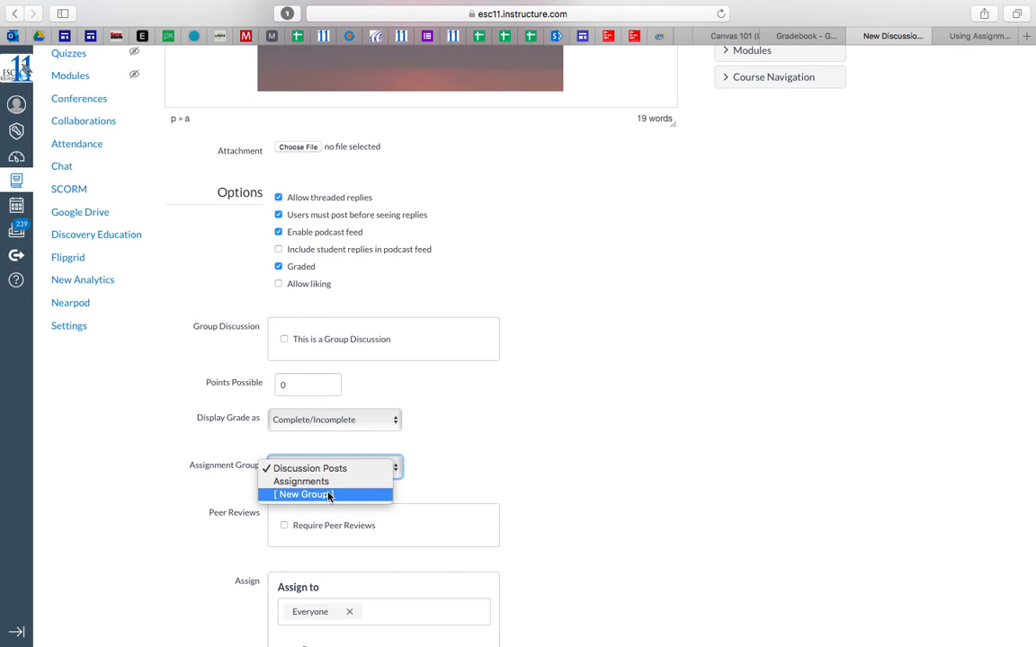
{"action": "left_click", "coordinate": [135, 402]}
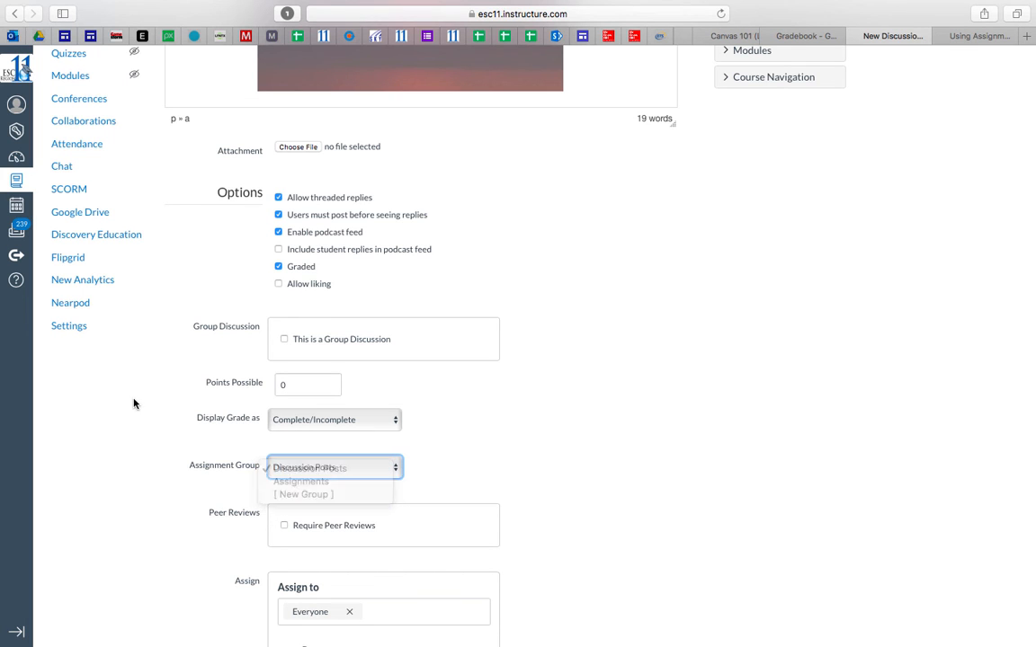
Step: Make the discussion available to everyone from July 3, 2020 at 12am until July 17, 2020 at 11:59pm
{"action": "scroll", "coordinate": [135, 390], "scroll_direction": "down", "scroll_amount": 5}
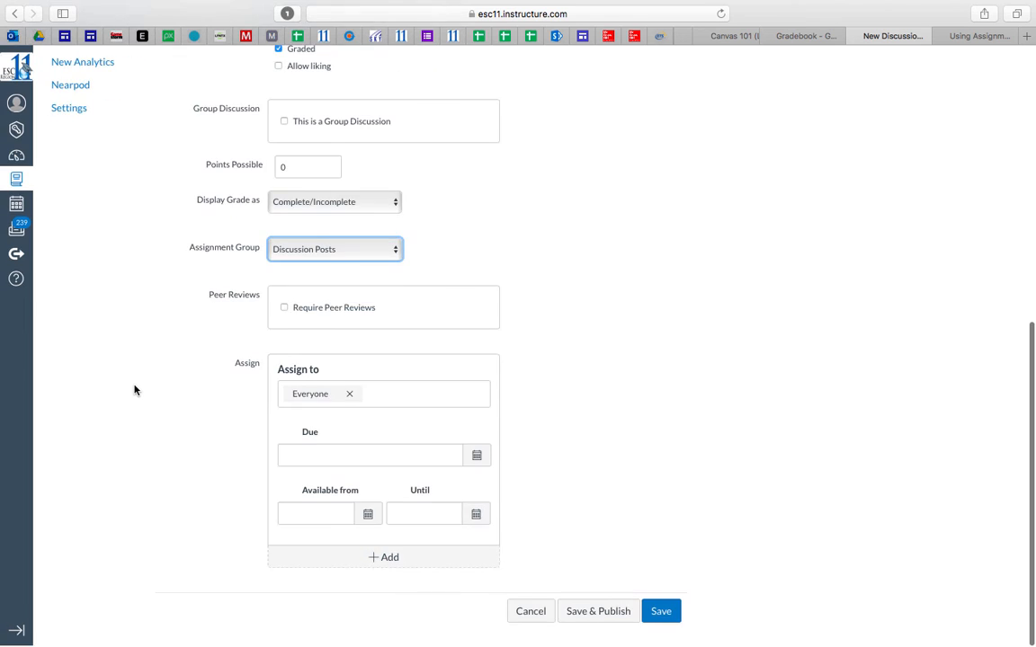
{"action": "left_click", "coordinate": [368, 515]}
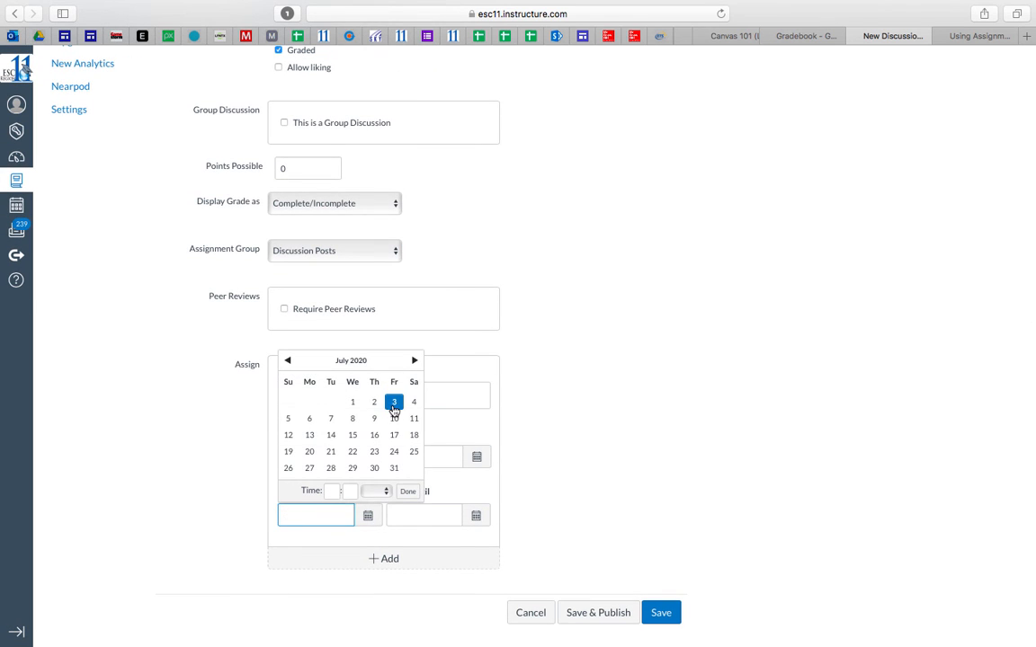
{"action": "left_click", "coordinate": [394, 406]}
{"action": "left_click", "coordinate": [408, 492]}
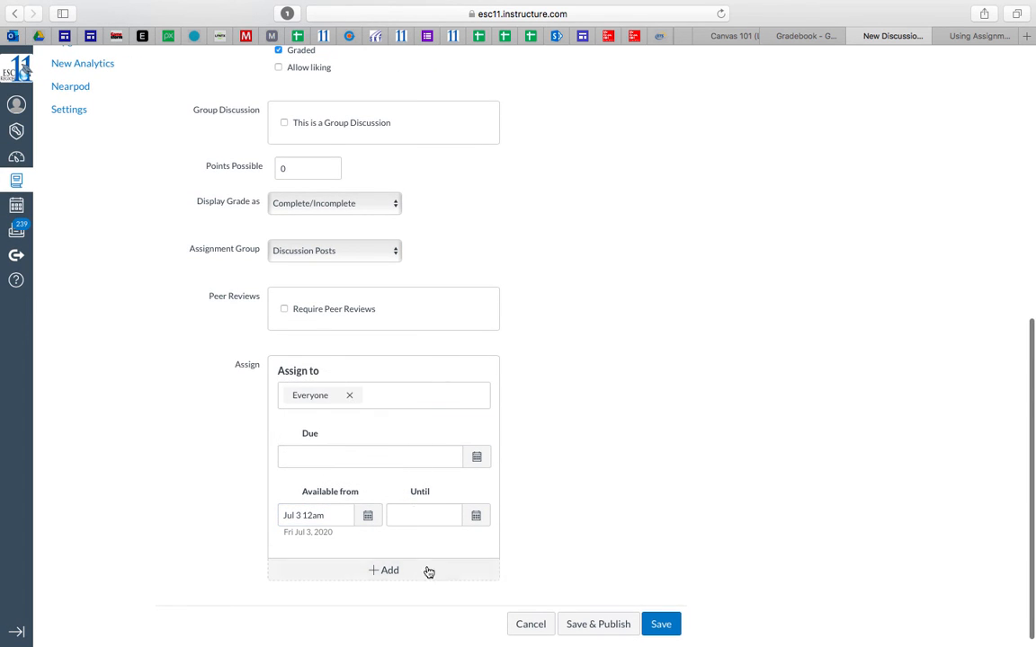
{"action": "left_click", "coordinate": [476, 516]}
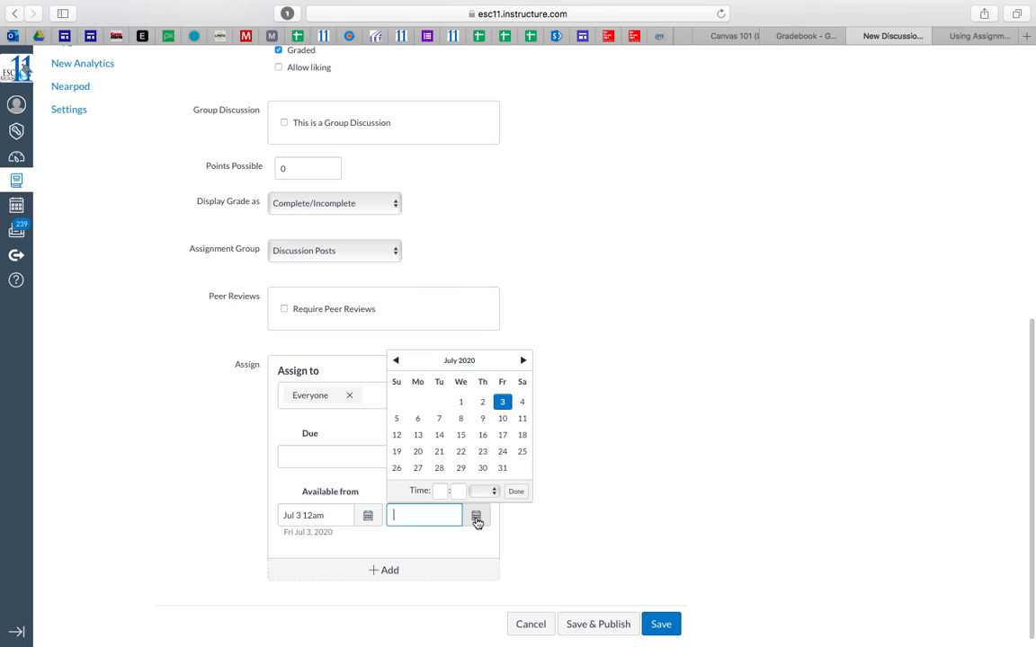
{"action": "left_click", "coordinate": [501, 435]}
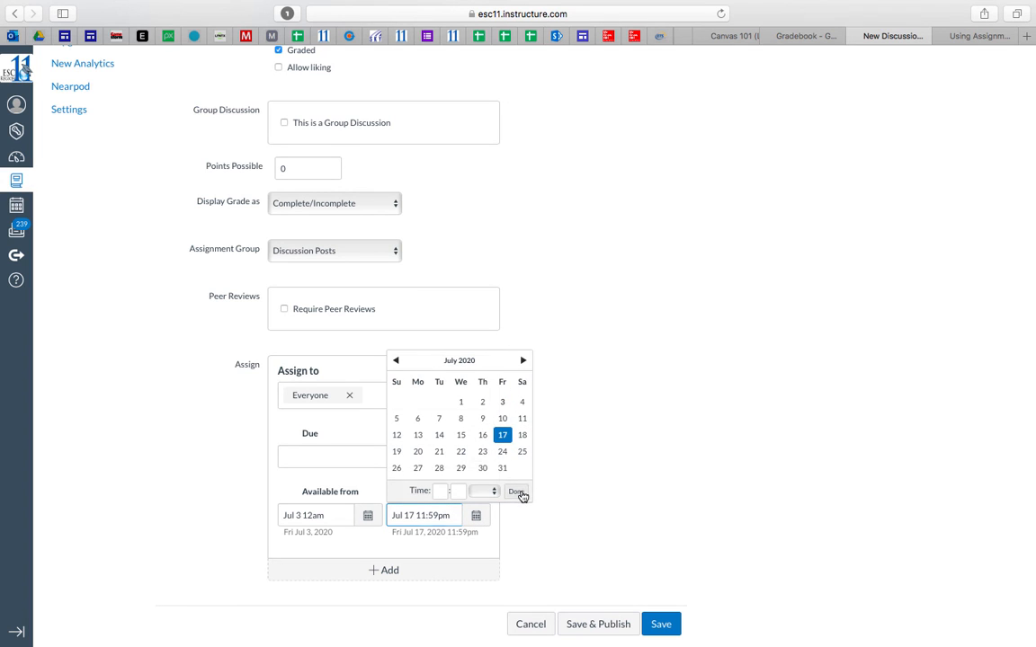
{"action": "left_click", "coordinate": [517, 492]}
Step: Set the discussion's due date to July 10, 2020 at 11:59pm
{"action": "left_click", "coordinate": [477, 457]}
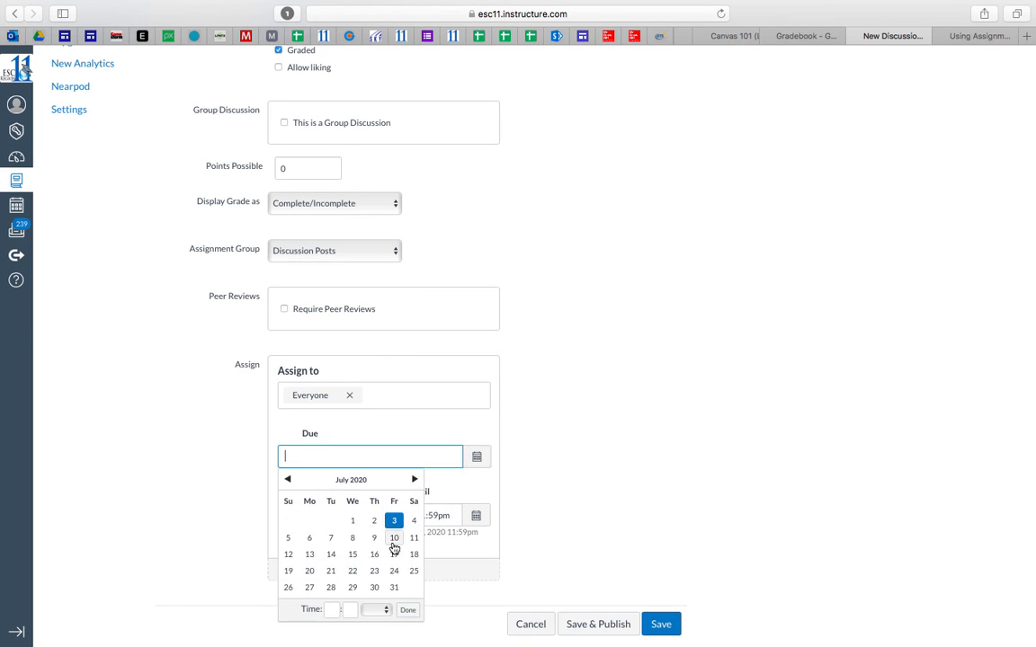
{"action": "left_click", "coordinate": [393, 538]}
{"action": "left_click", "coordinate": [409, 610]}
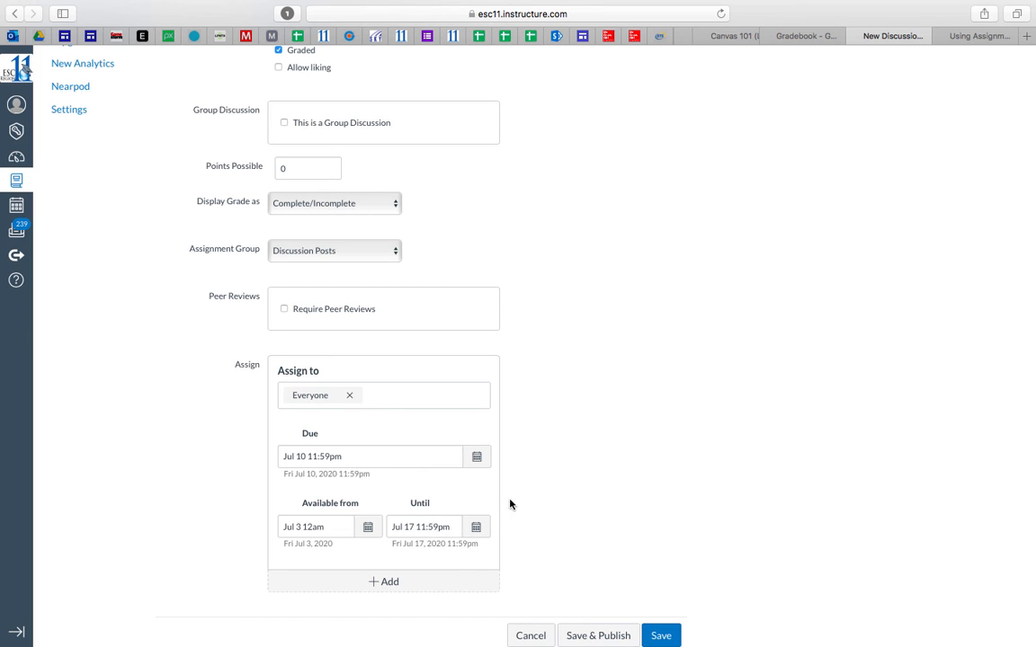
Step: Save and publish the discussion, and return to the course's Discussions list
{"action": "scroll", "coordinate": [700, 428], "scroll_direction": "down", "scroll_amount": 1}
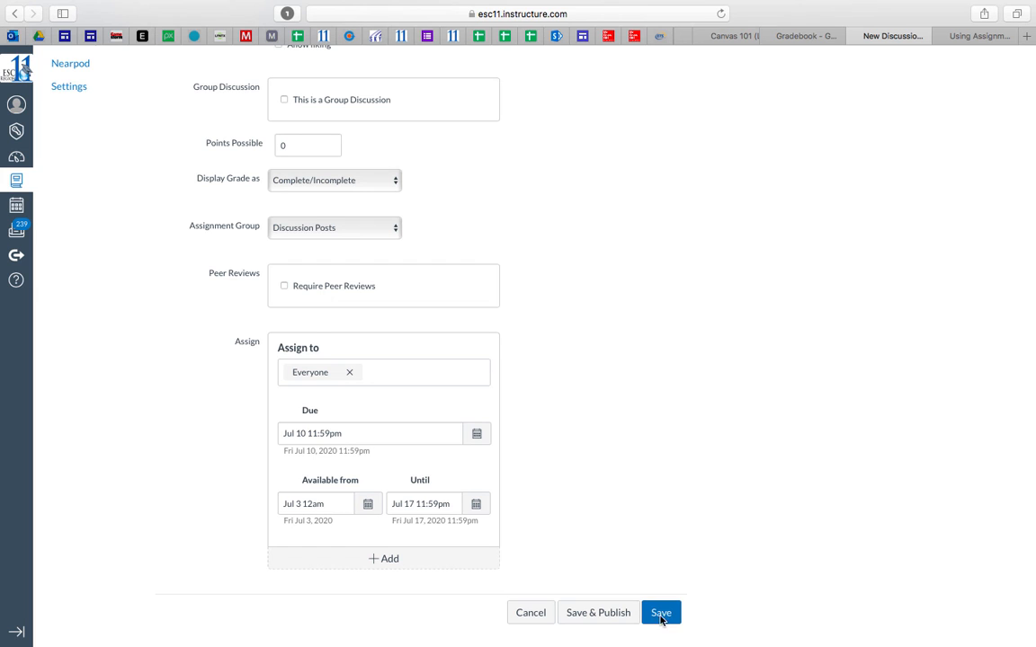
{"action": "left_click", "coordinate": [596, 615]}
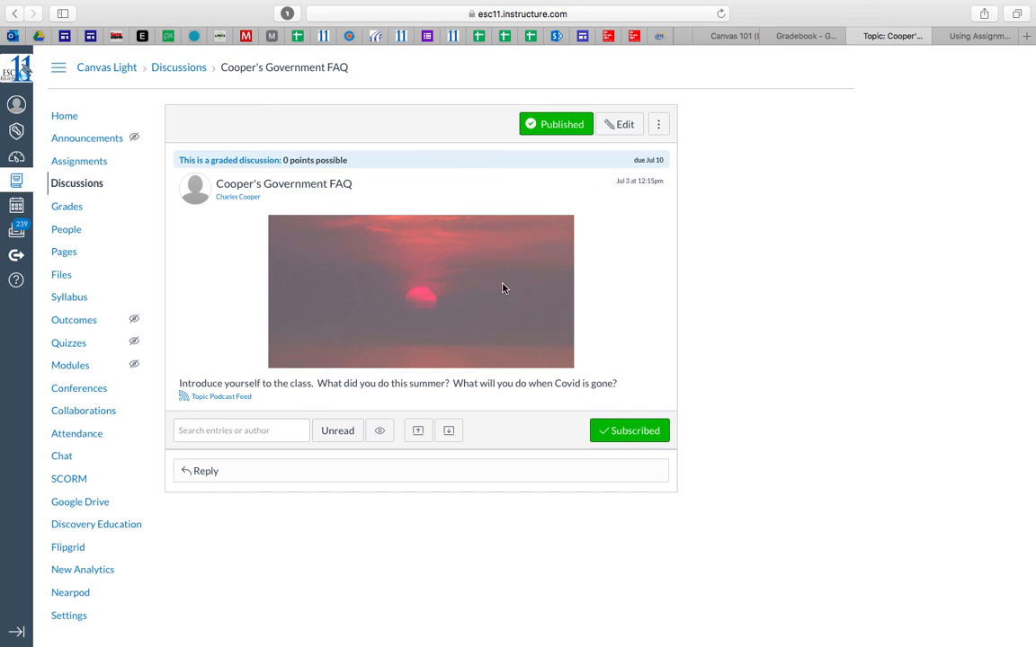
{"action": "left_click", "coordinate": [182, 70]}
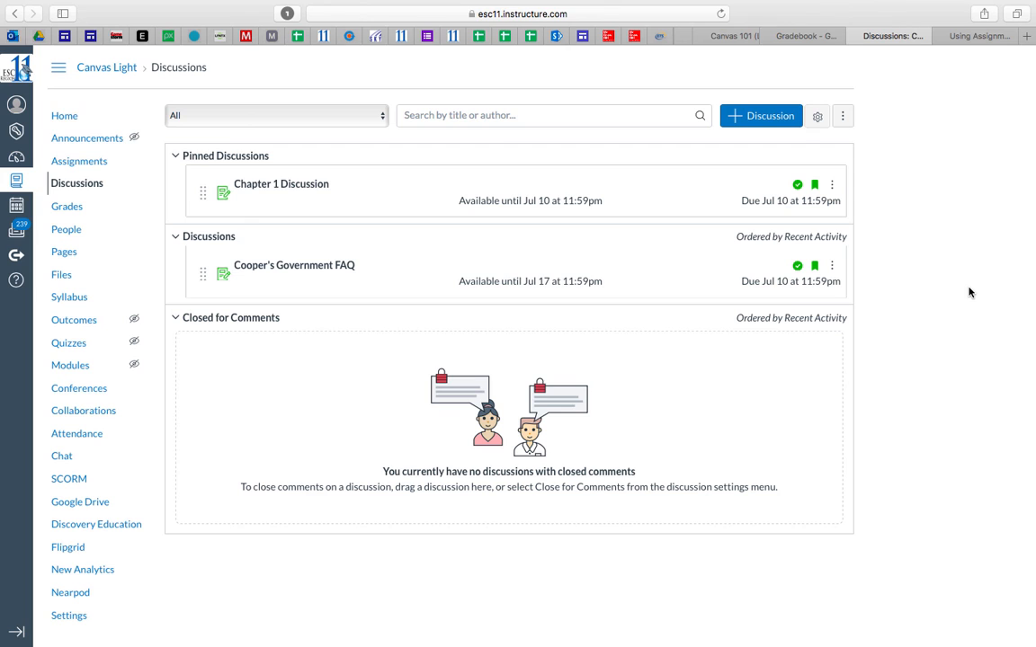
{"action": "left_click", "coordinate": [652, 9]}
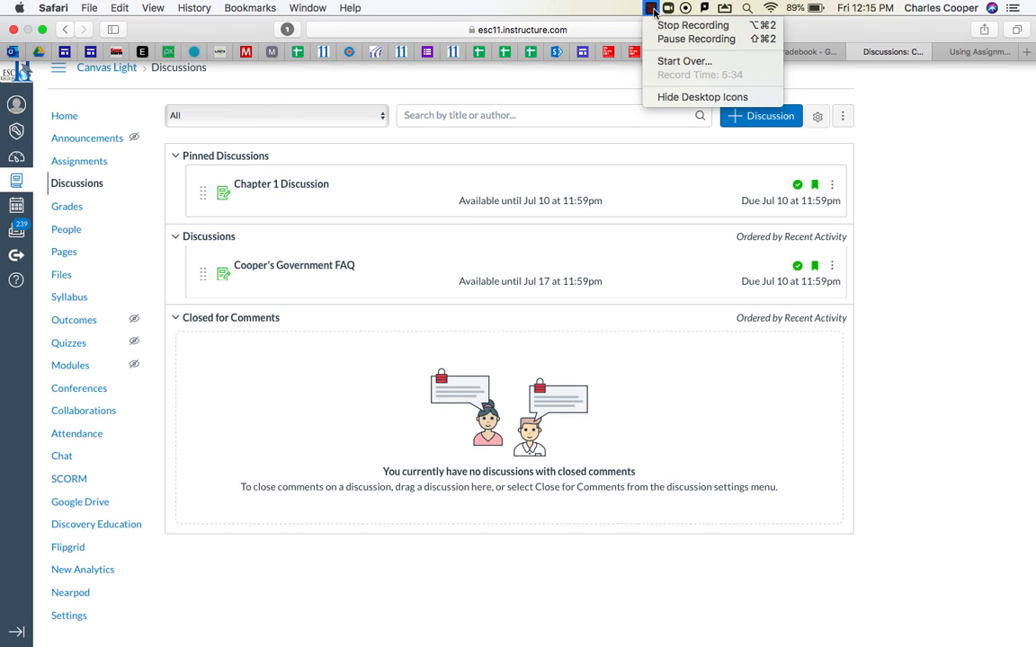